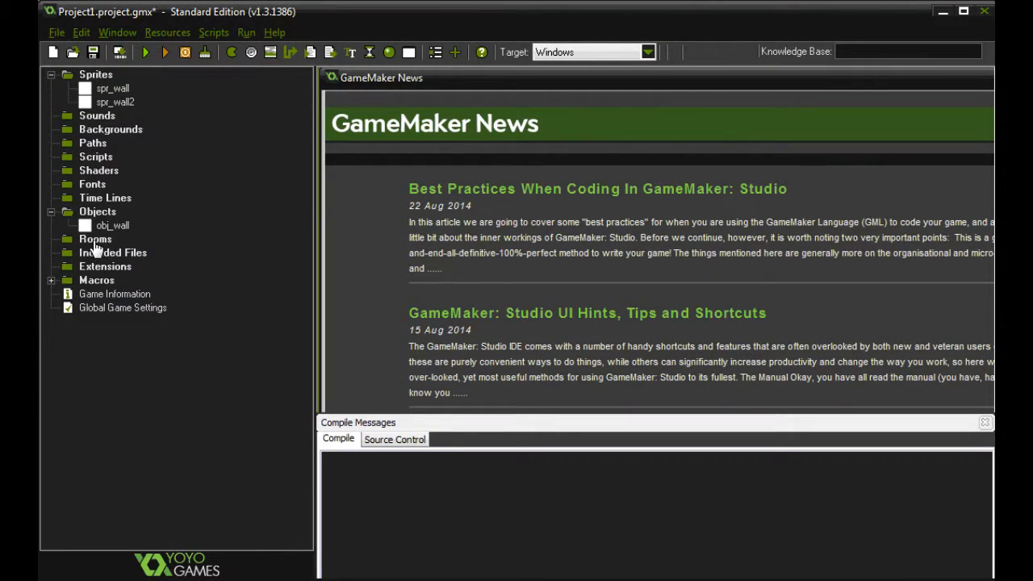
Create a new room in the project for placing wall objects.
left_click(95, 241)
right_click(98, 240)
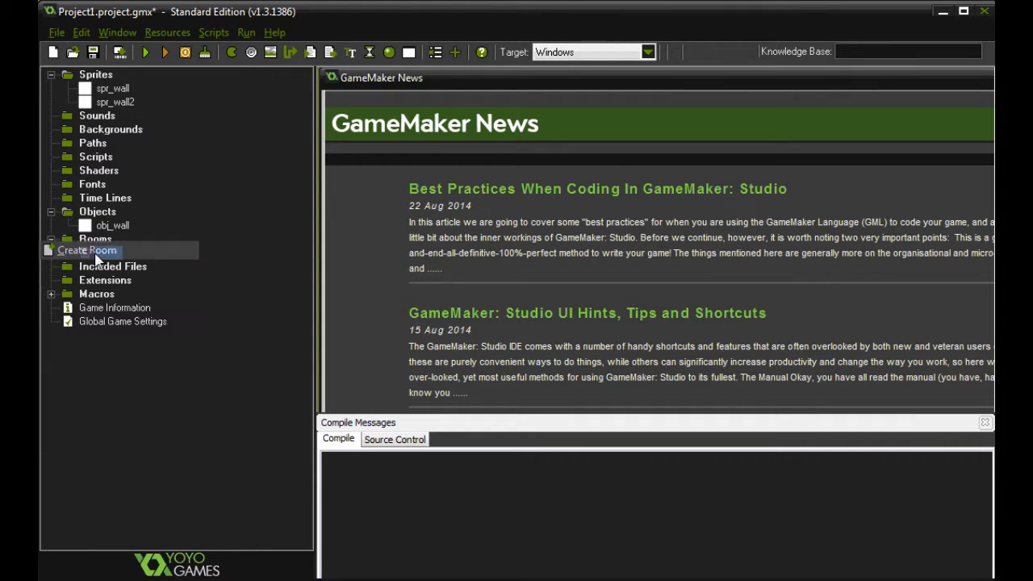
left_click(87, 251)
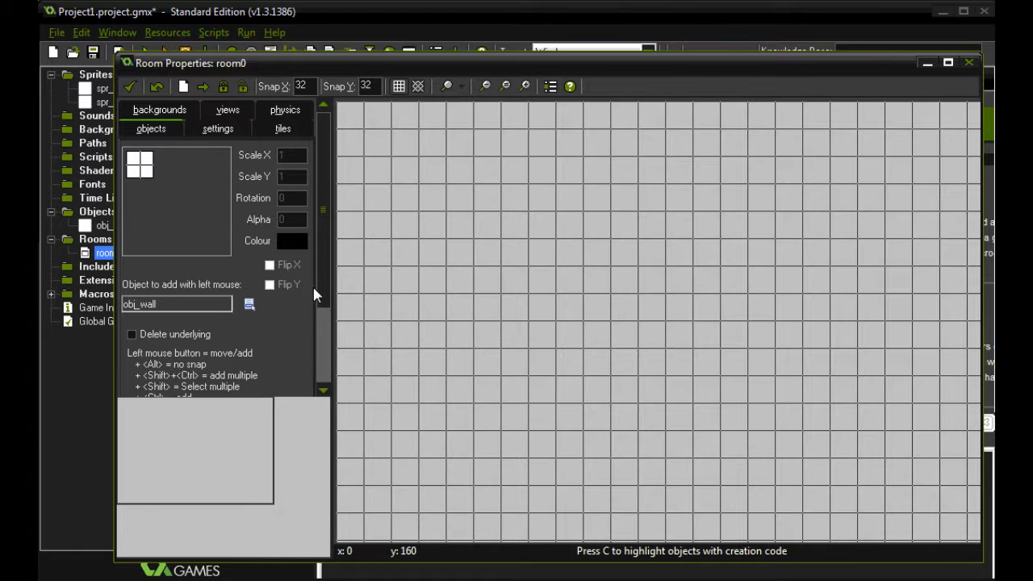
scroll(172, 310, "down", 3)
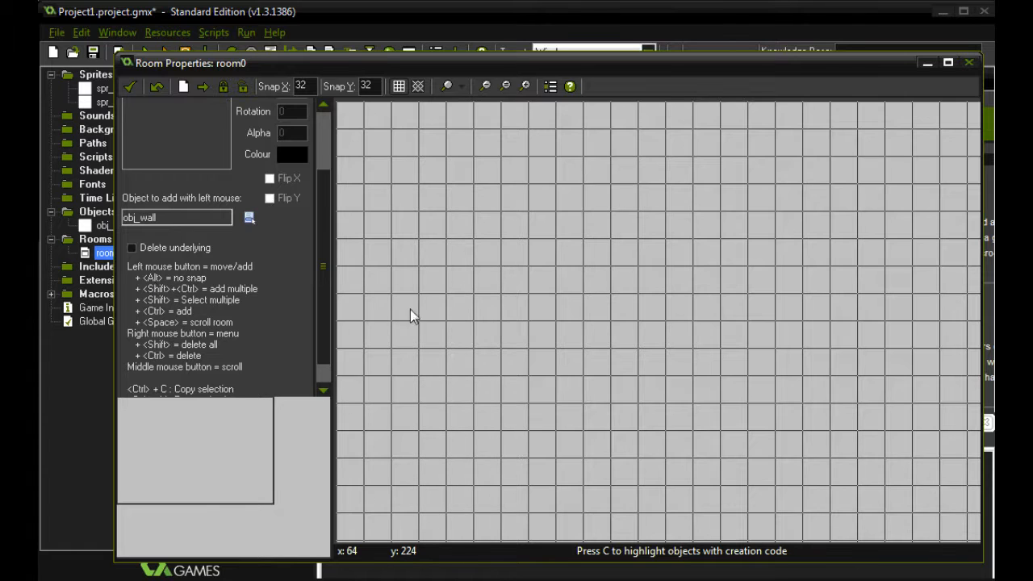
Place an L-shaped wall of obj_wall instances in the room's lower-left area: a row of six with two stacked above its first block.
left_click_drag(472, 318, 448, 438)
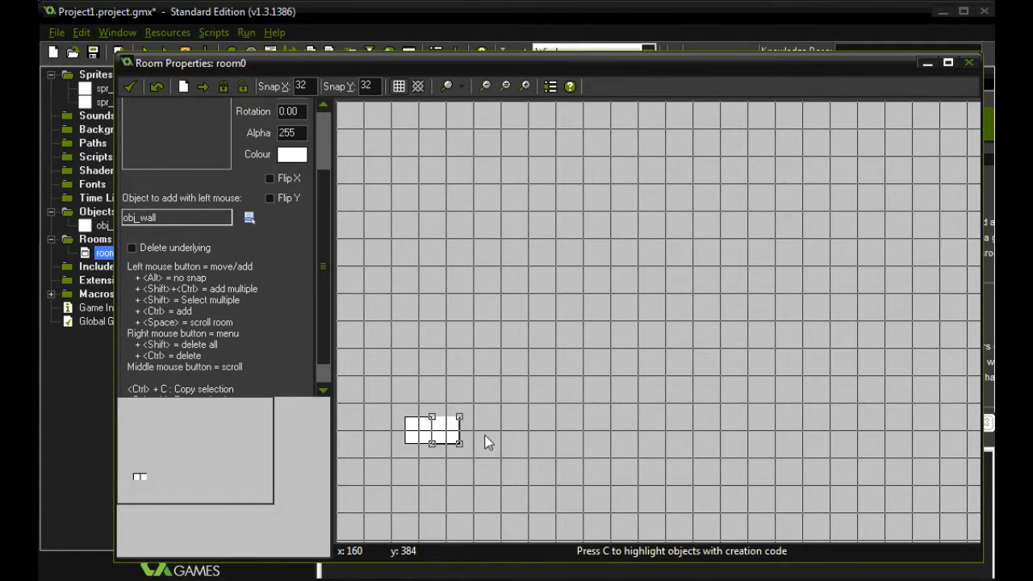
left_click(484, 436)
left_click(514, 436)
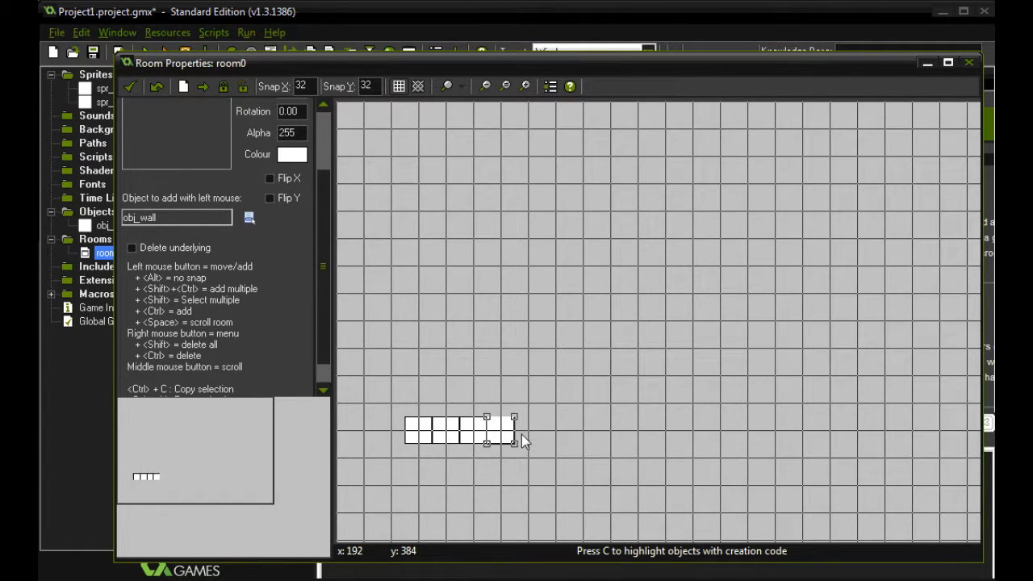
left_click(550, 440)
left_click_drag(584, 424, 561, 442)
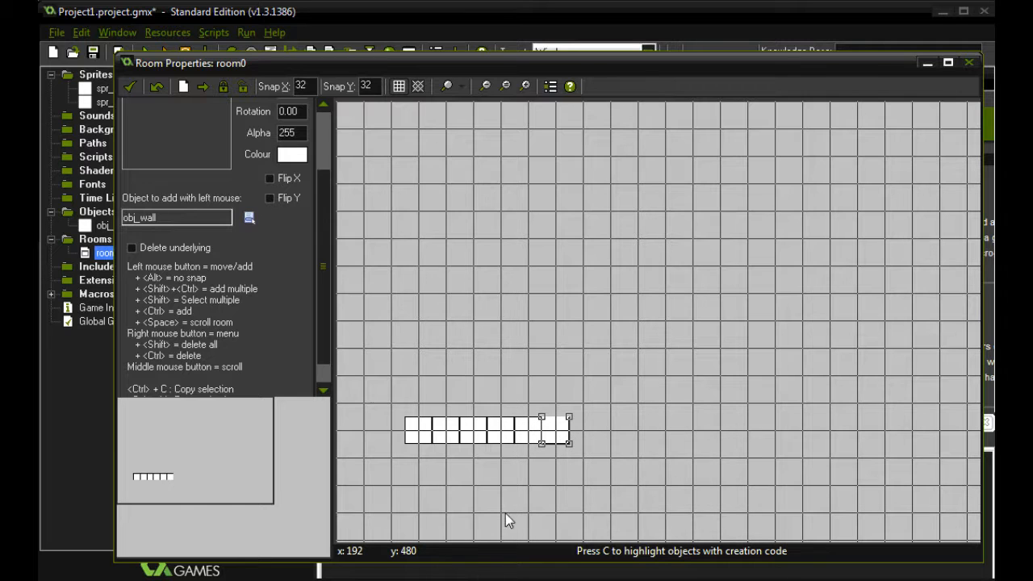
left_click_drag(408, 359, 423, 416)
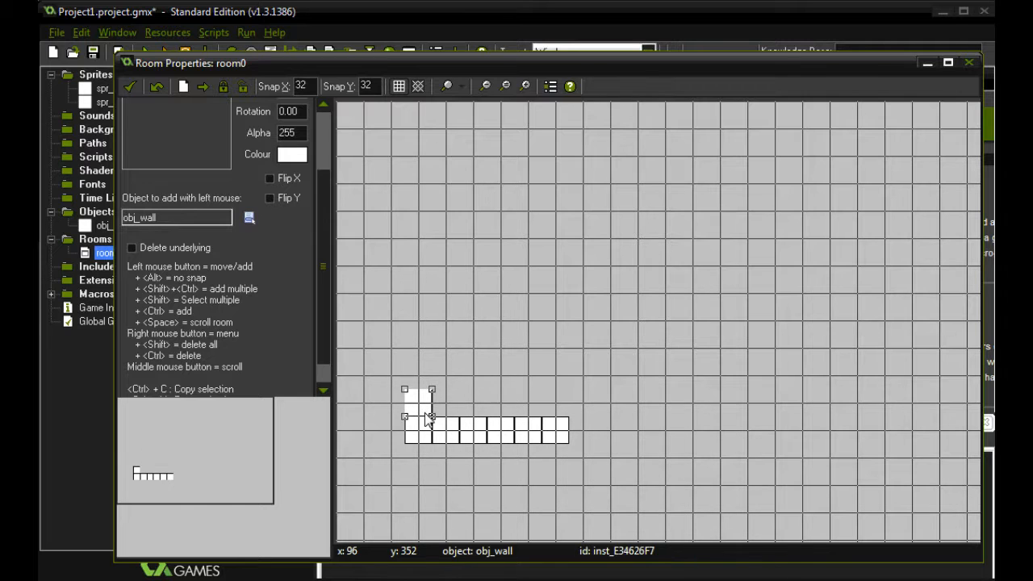
left_click(429, 343)
left_click_drag(428, 367, 428, 395)
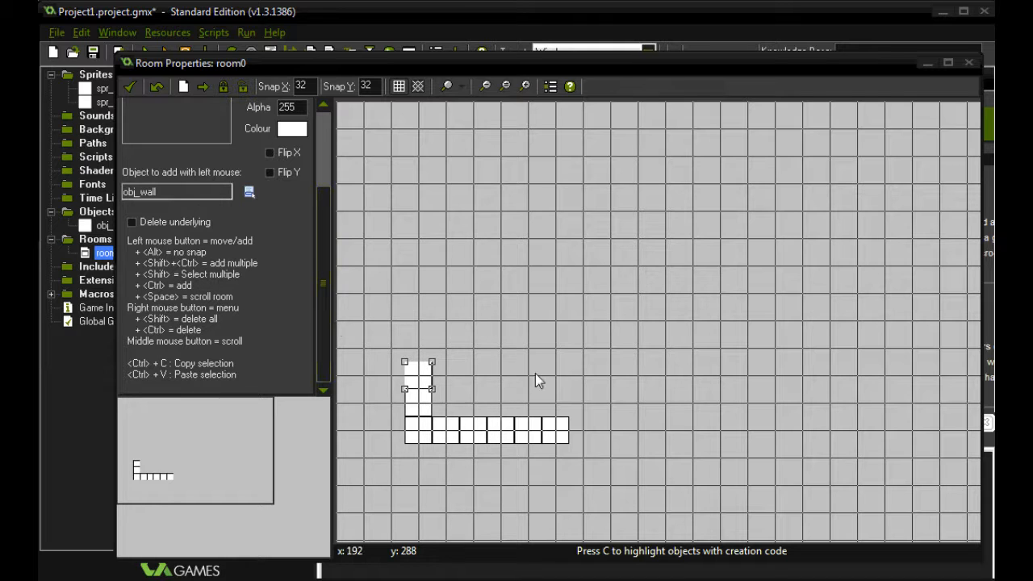
Paint winding corridor walls of obj_wall instances around the rest of the room and accept the room.
mouse_move(455, 258)
left_mouse_down("ctrl+shift")
mouse_move(799, 271)
mouse_move(755, 440)
mouse_move(617, 470)
mouse_move(827, 492)
mouse_move(896, 347)
mouse_move(859, 125)
mouse_move(449, 144)
mouse_move(397, 219)
mouse_move(440, 246)
left_mouse_up("ctrl+shift")
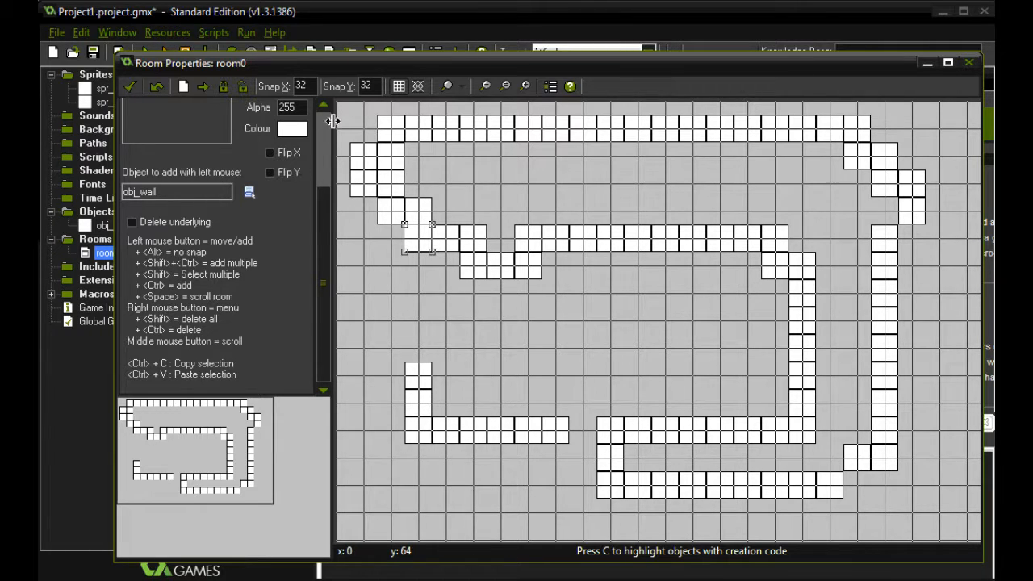
left_click(130, 86)
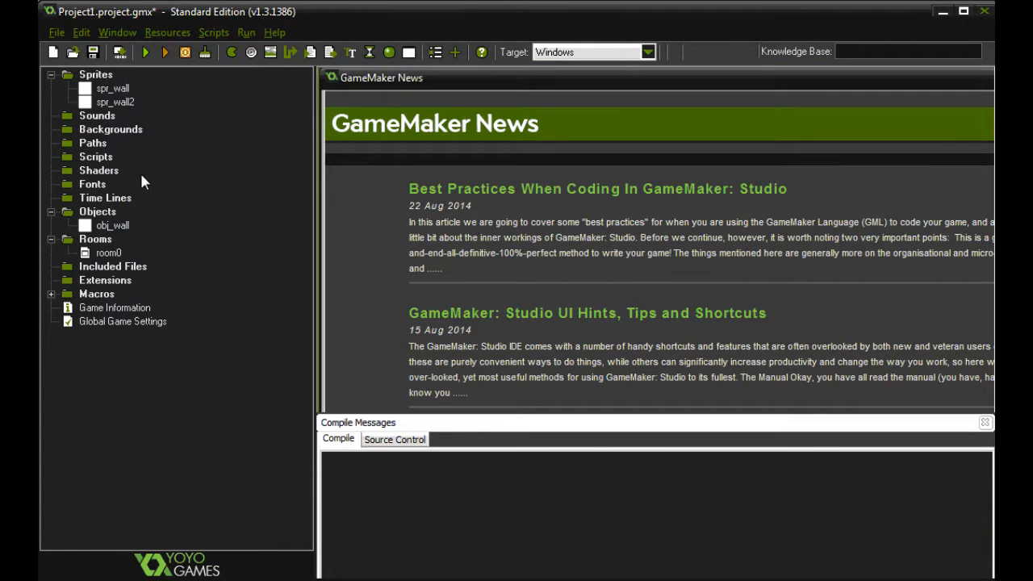
Open the spr_wall image for editing and scribble over its white area in red with the pencil.
left_click(111, 91)
double_click(110, 90)
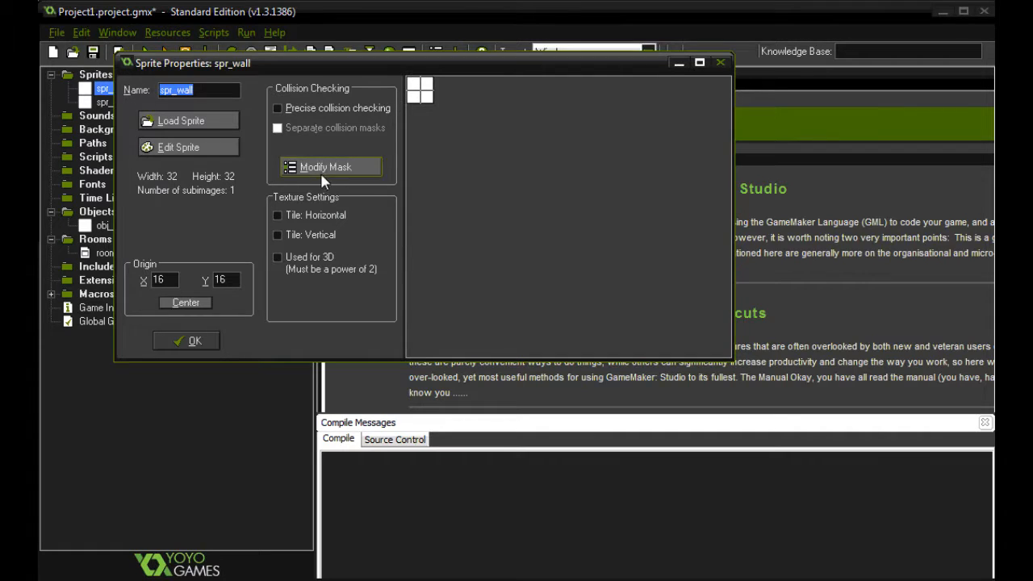
left_click(208, 148)
double_click(492, 132)
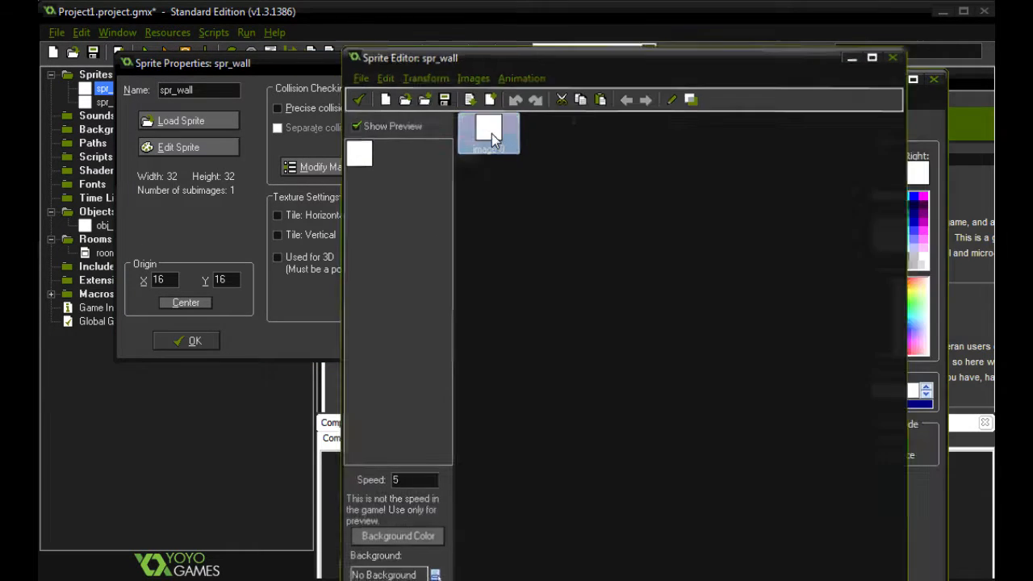
scroll(533, 232, "up", 2)
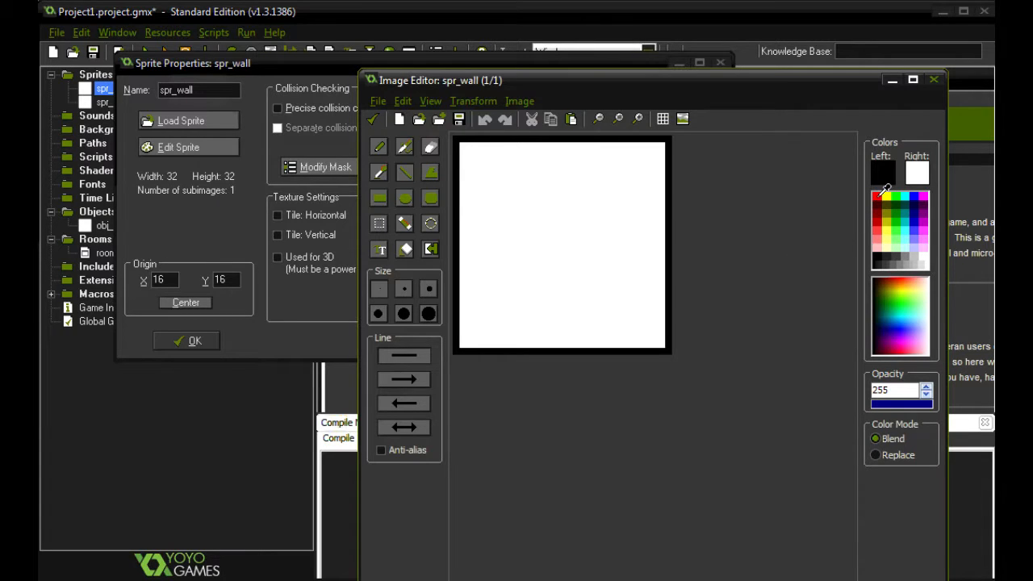
left_click(877, 196)
left_click(379, 147)
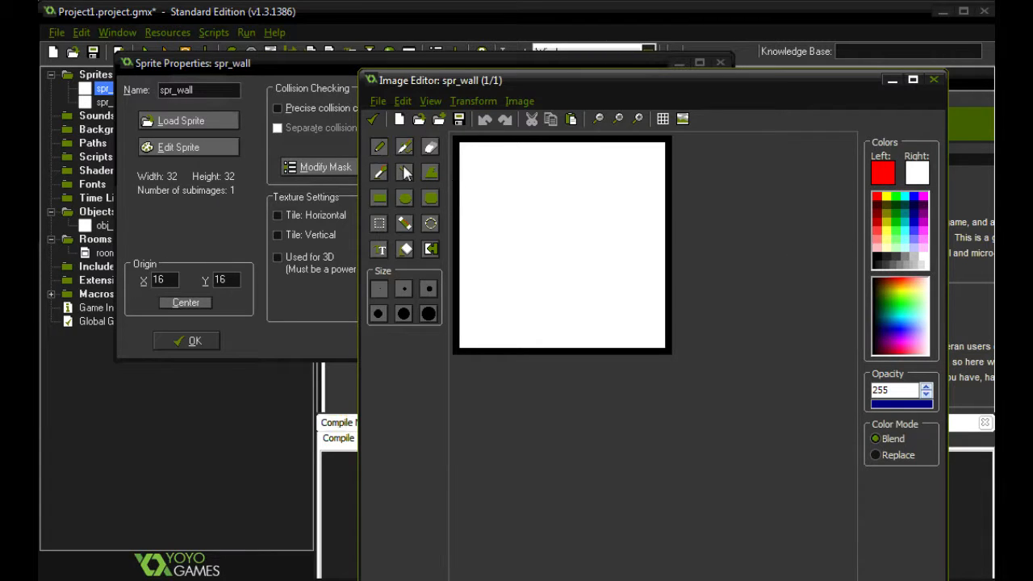
mouse_move(469, 151)
left_mouse_down()
mouse_move(476, 176)
mouse_move(521, 179)
mouse_move(547, 148)
mouse_move(609, 246)
mouse_move(555, 235)
mouse_move(505, 242)
mouse_move(529, 299)
mouse_move(588, 290)
mouse_move(489, 284)
mouse_move(577, 327)
mouse_move(621, 273)
mouse_move(636, 153)
mouse_move(536, 142)
mouse_move(528, 194)
mouse_move(636, 298)
mouse_move(645, 206)
mouse_move(630, 272)
left_mouse_up()
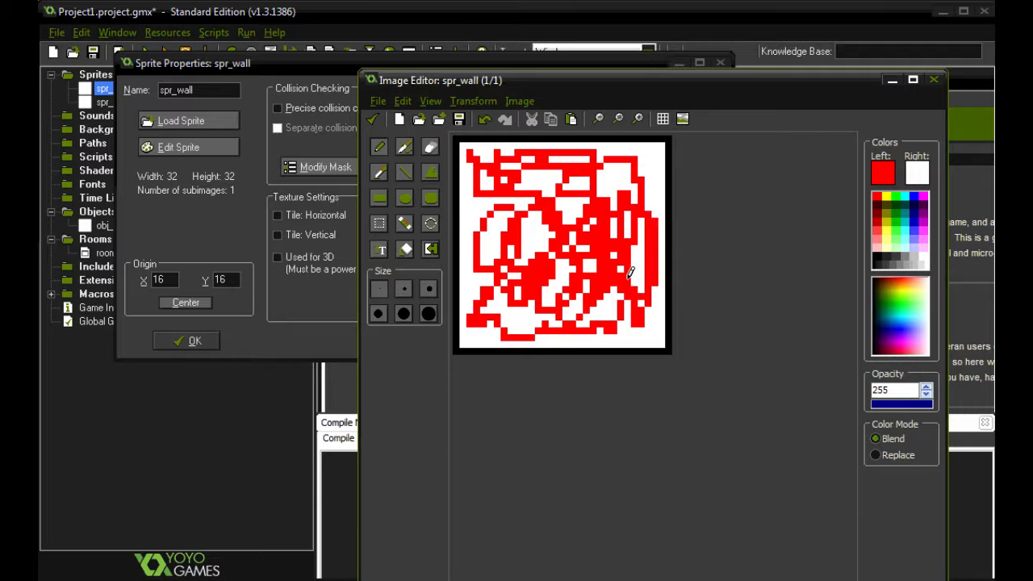
Accept the edited image and the spr_wall sprite, and reopen room0.
left_click(374, 119)
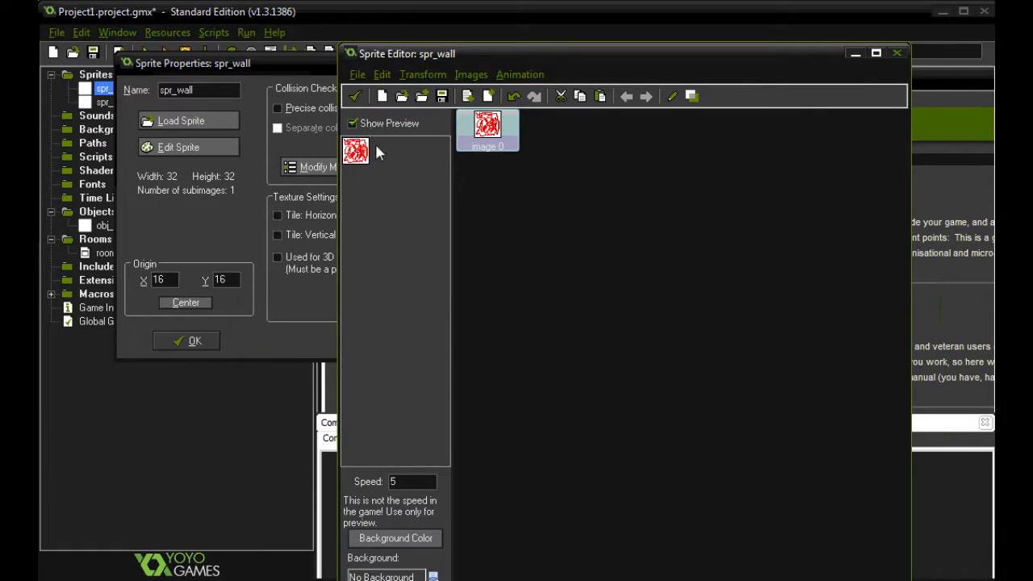
left_click(354, 96)
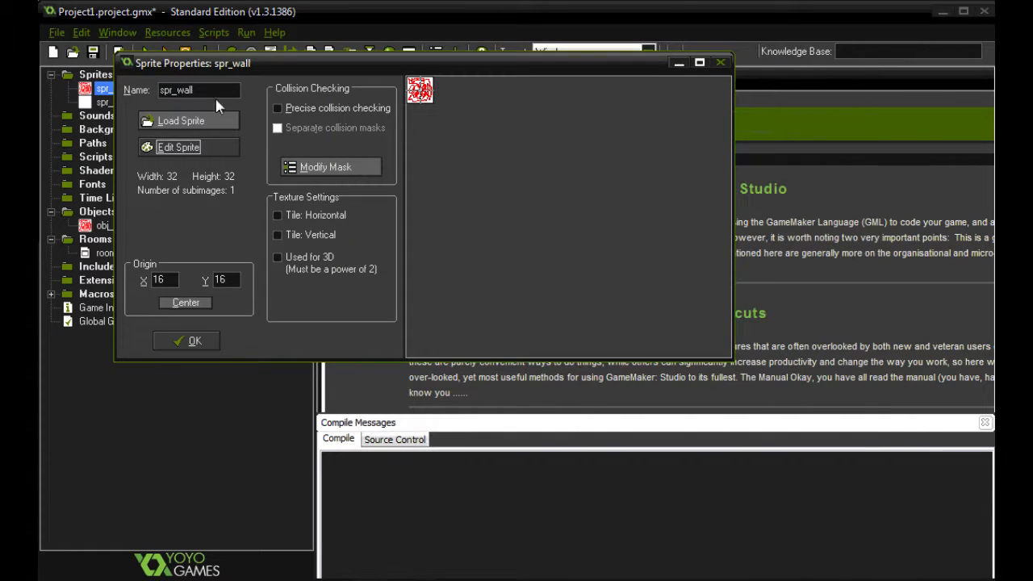
left_click(188, 340)
double_click(106, 252)
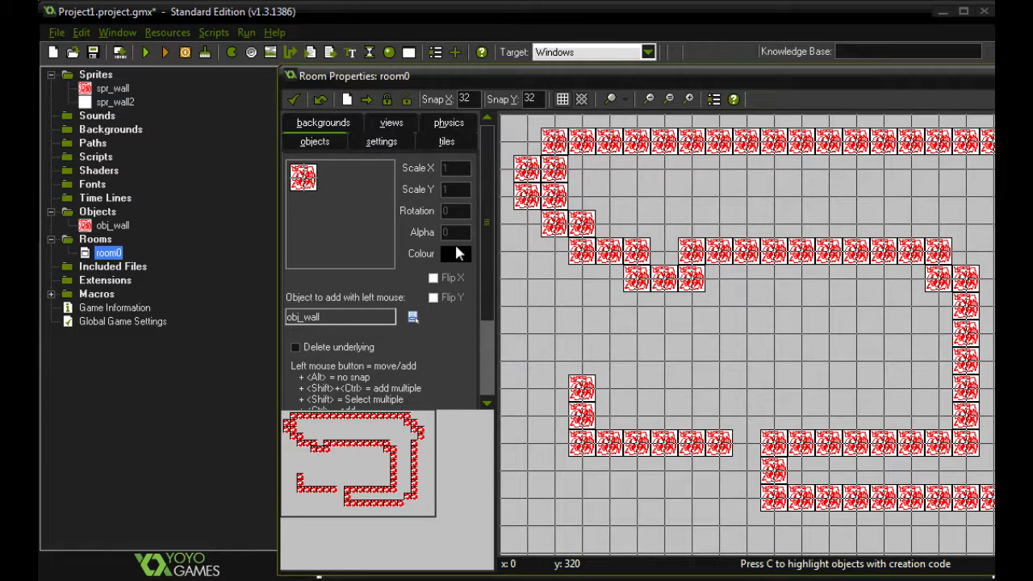
Create an object named obj_wallanim that uses the sprite spr_wall2.
left_click(98, 212)
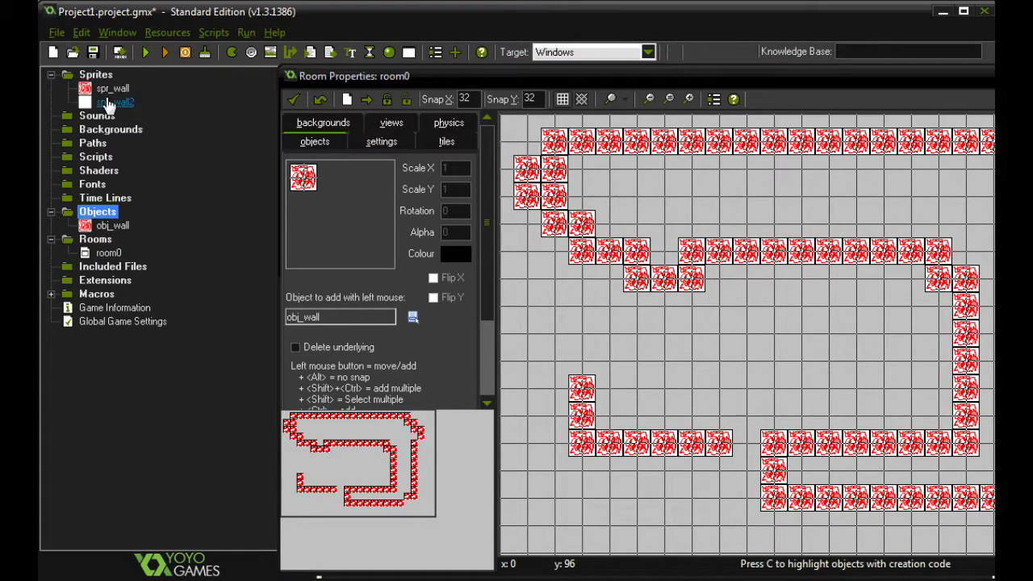
right_click(97, 218)
left_click(105, 223)
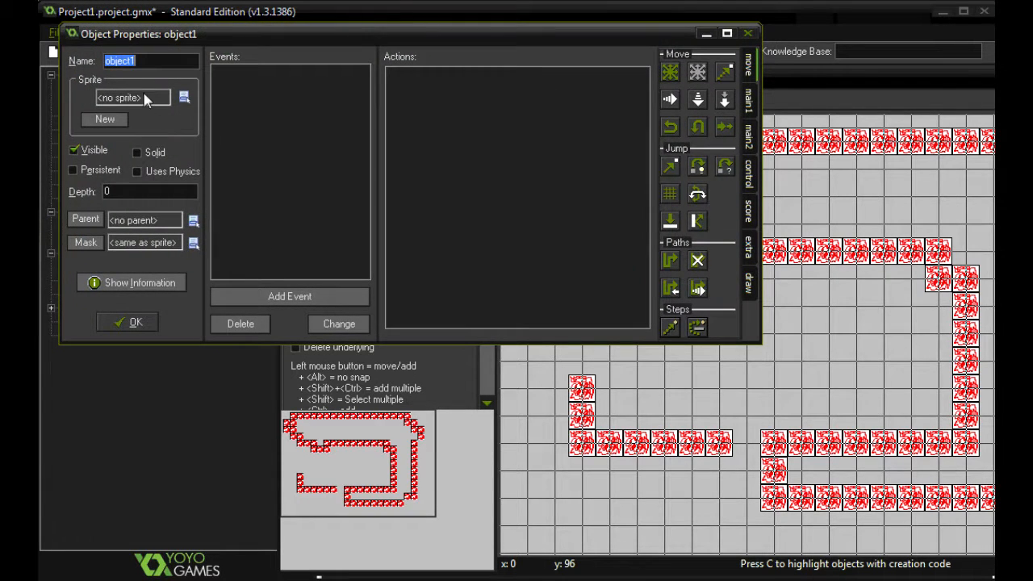
type("obj_wallan")
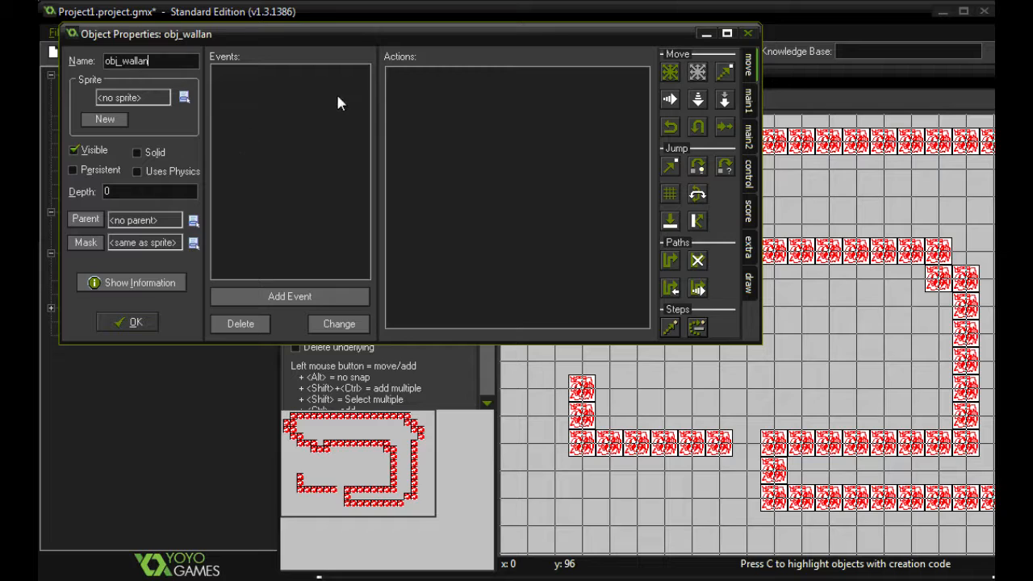
type("im")
left_click(185, 98)
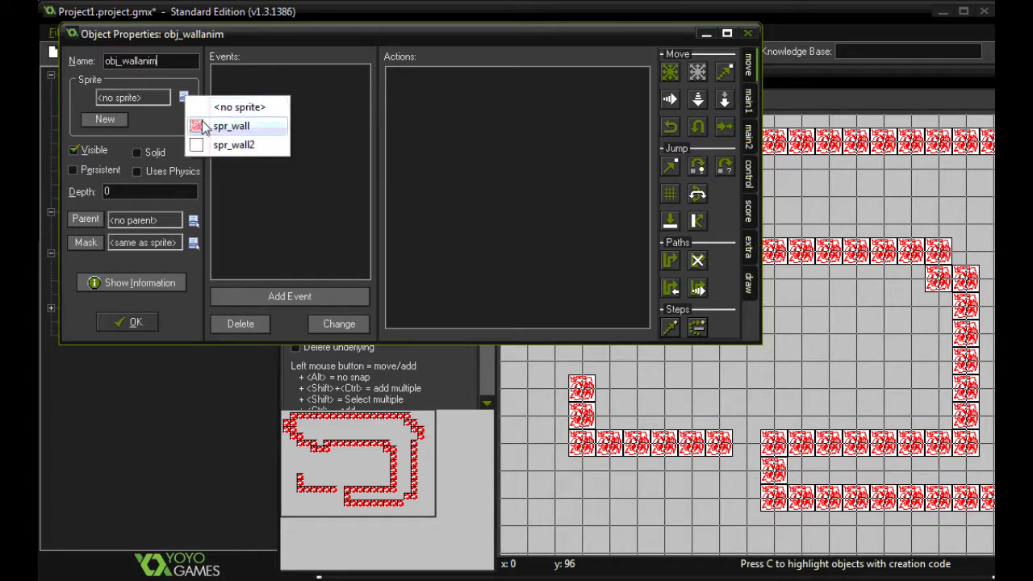
left_click(232, 146)
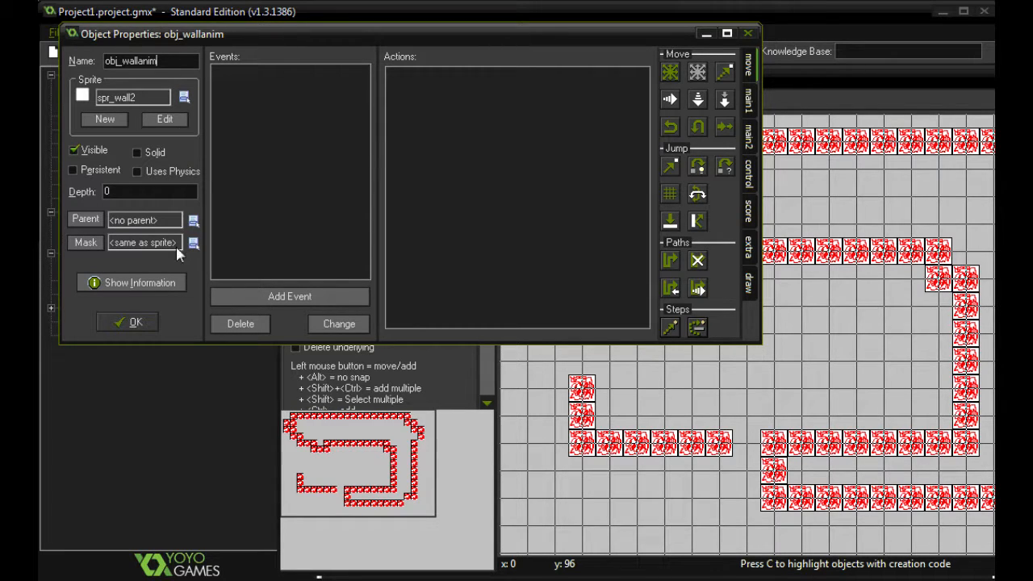
left_click(134, 323)
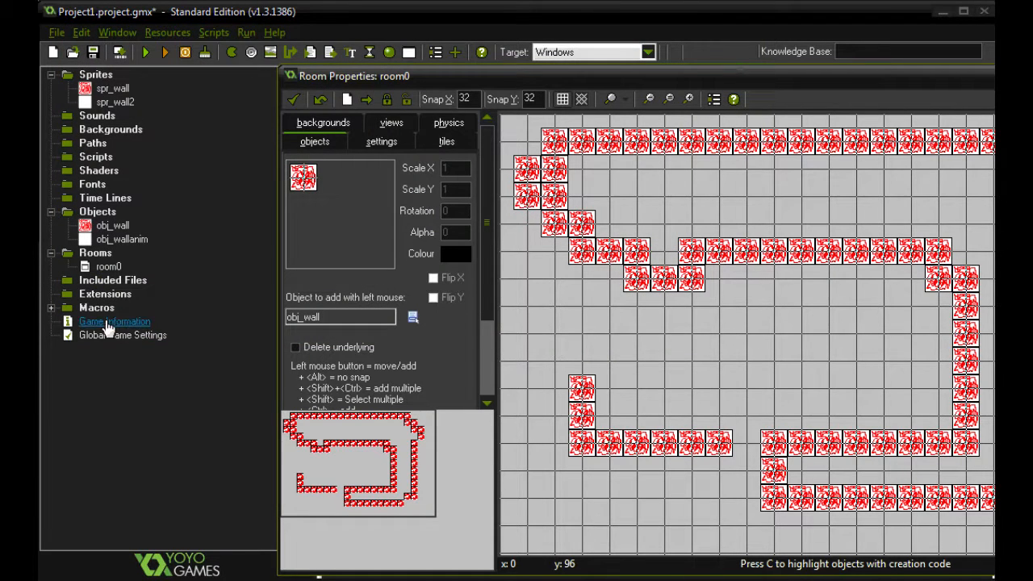
Place six scattered obj_wallanim instances in the open area between the red walls of room0 and accept the room.
left_click(412, 318)
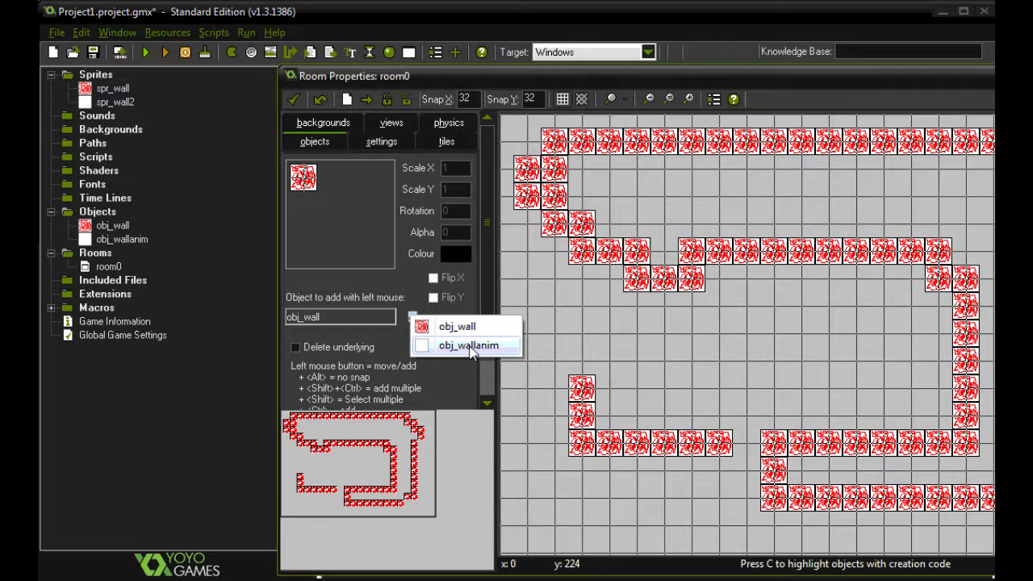
left_click(470, 347)
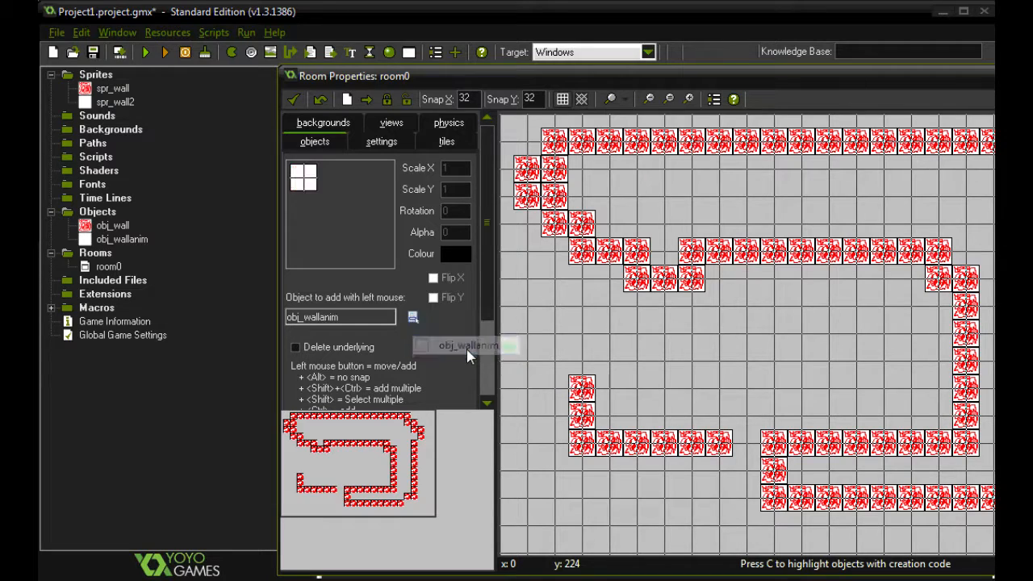
left_click(557, 308)
left_click(613, 331)
left_click(694, 335)
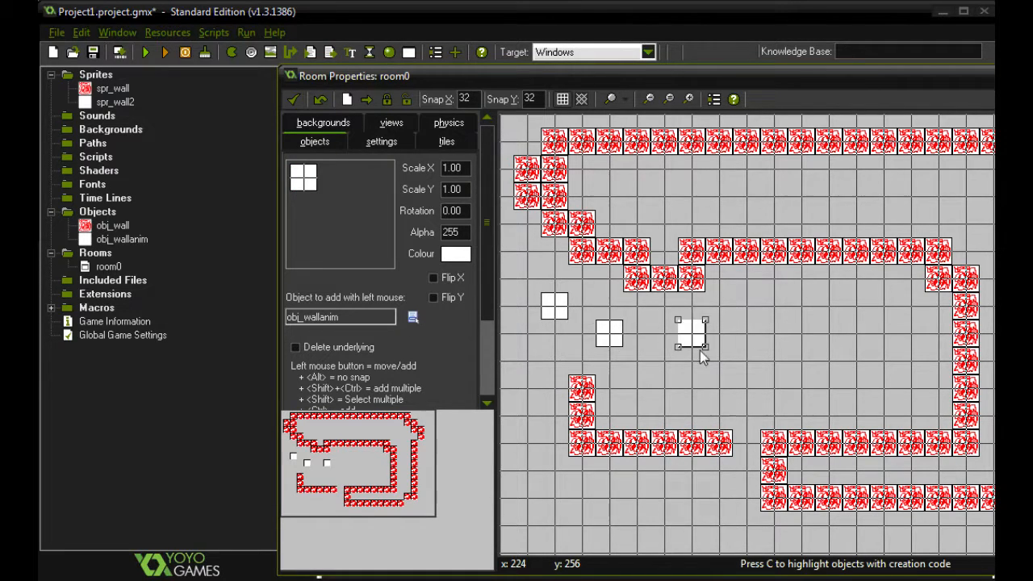
left_click(804, 308)
left_click(779, 364)
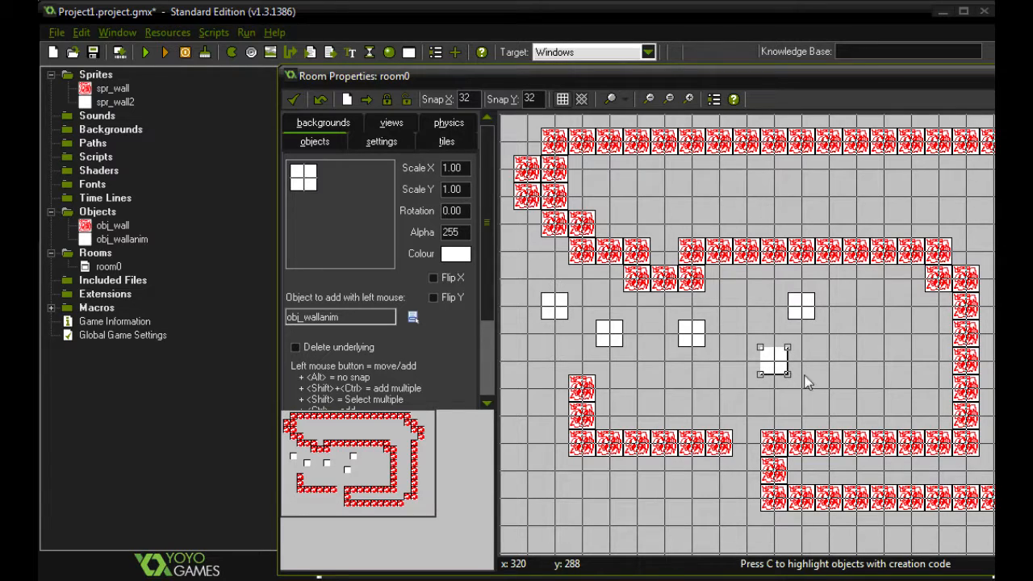
left_click(859, 365)
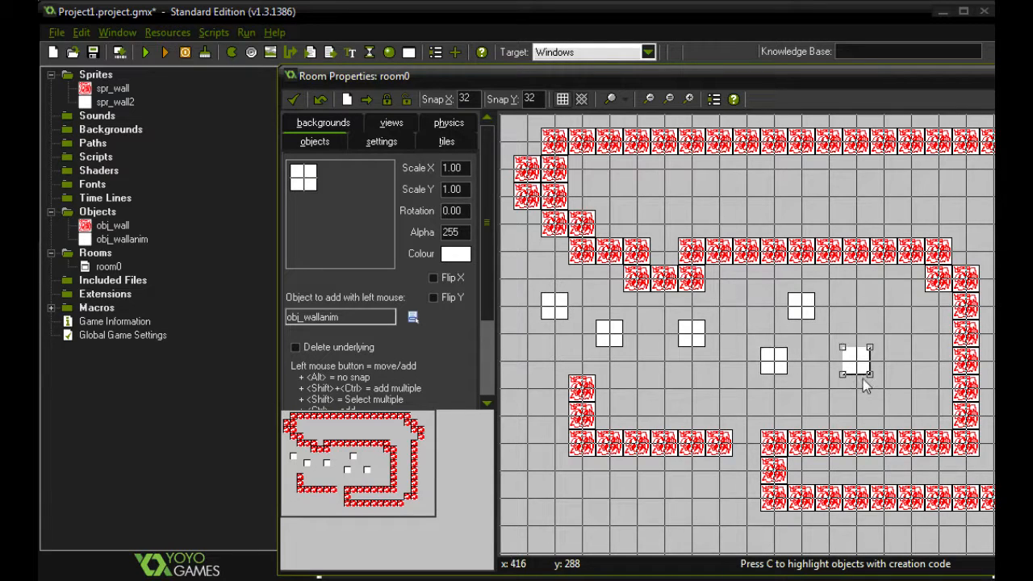
left_click(294, 100)
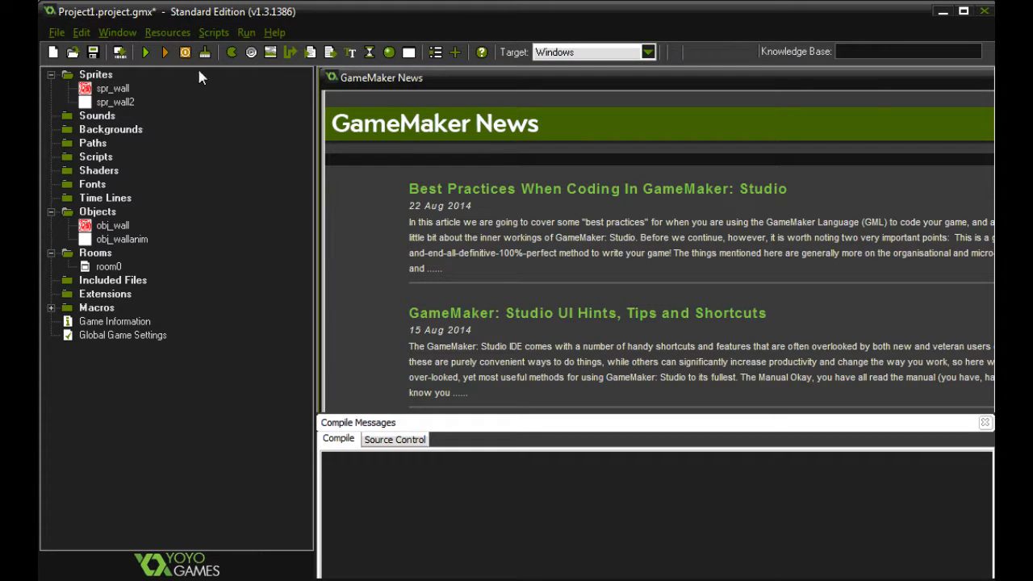
Run the game to check the room's walls, and close the game window.
left_click(146, 54)
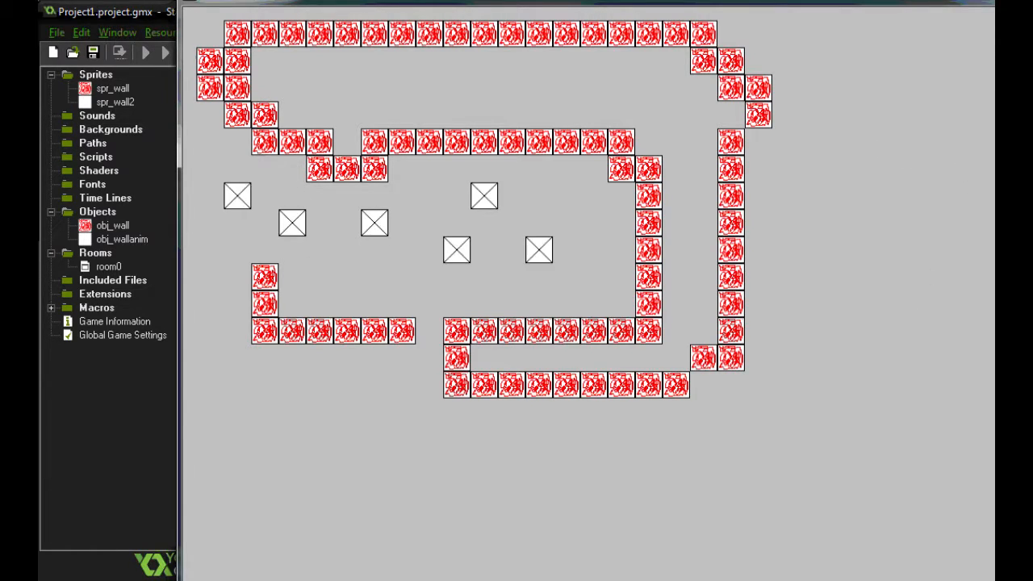
left_click_drag(997, 2, 997, 12)
key("Escape")
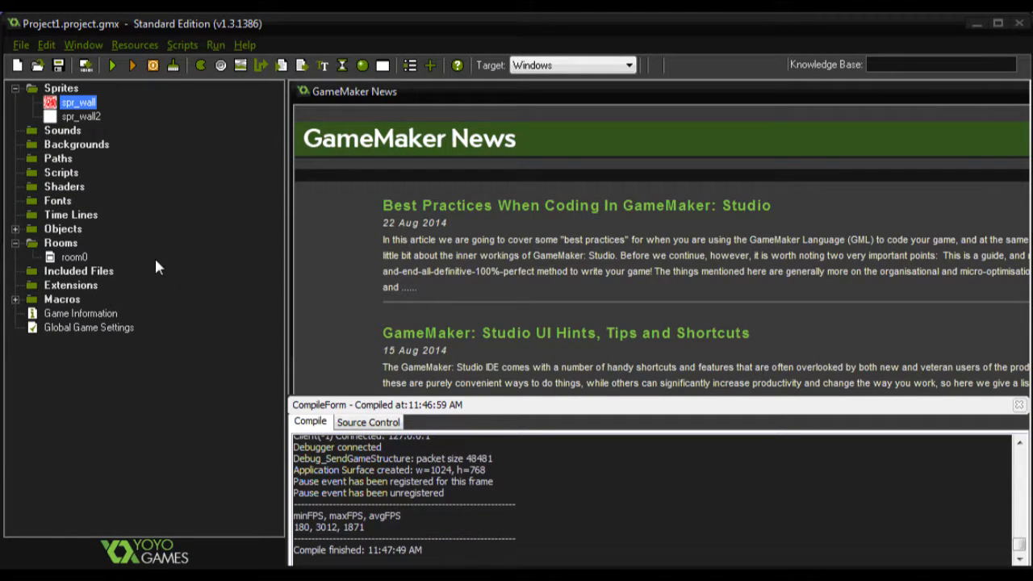
Open the spr_wall sprite for image editing and delete its red image.
right_click(73, 108)
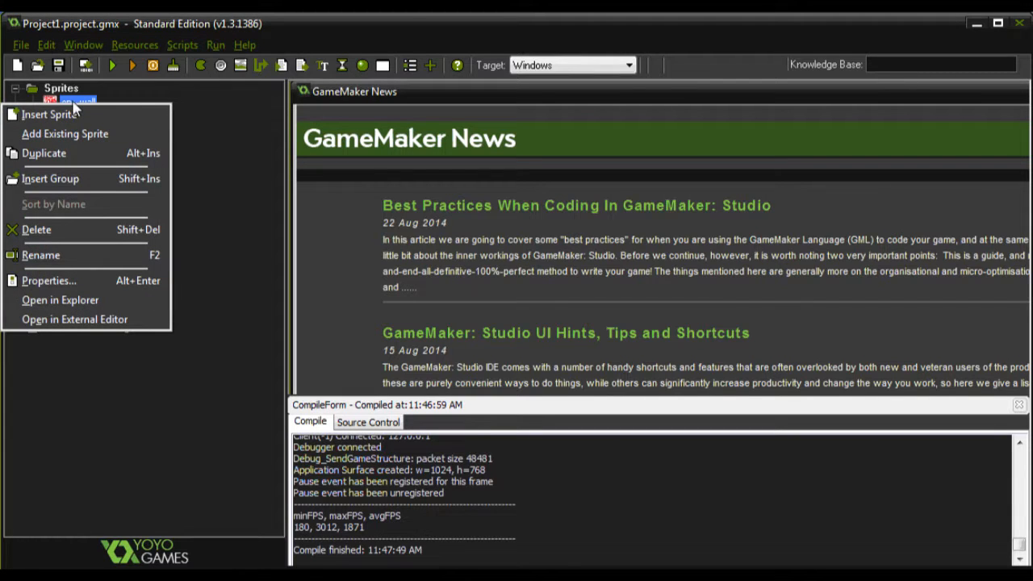
left_click(130, 97)
left_click(82, 105)
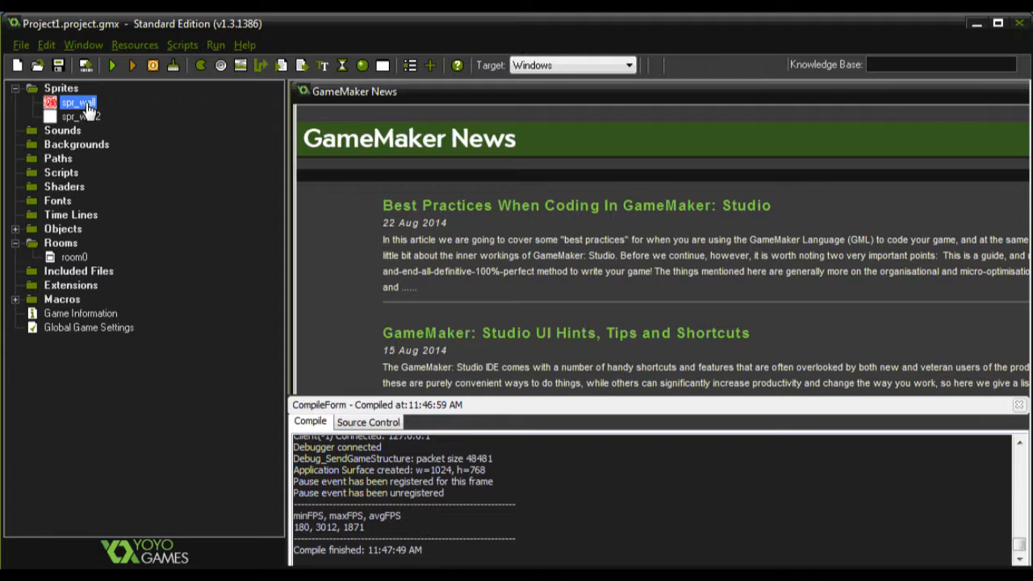
double_click(86, 105)
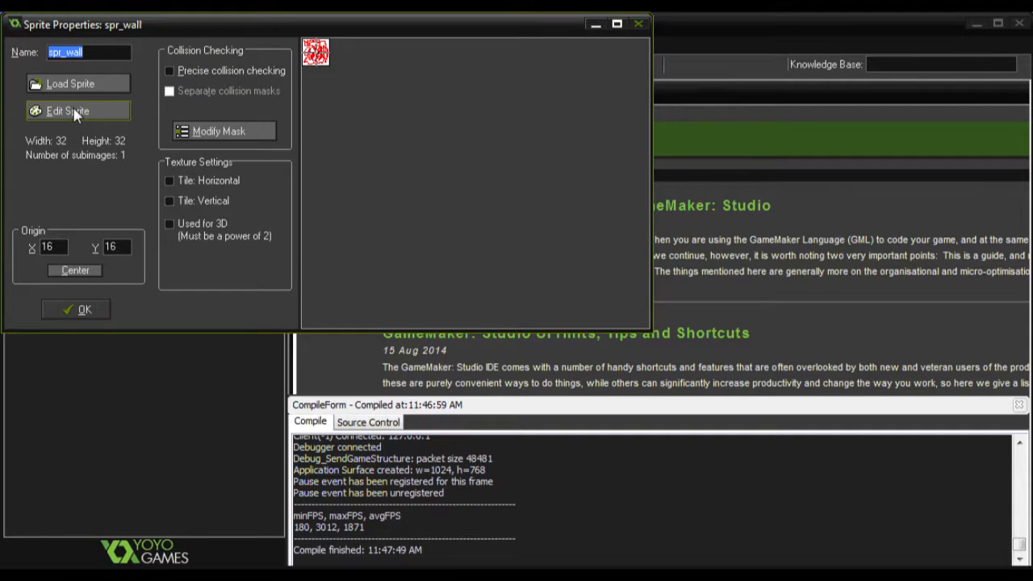
left_click(73, 113)
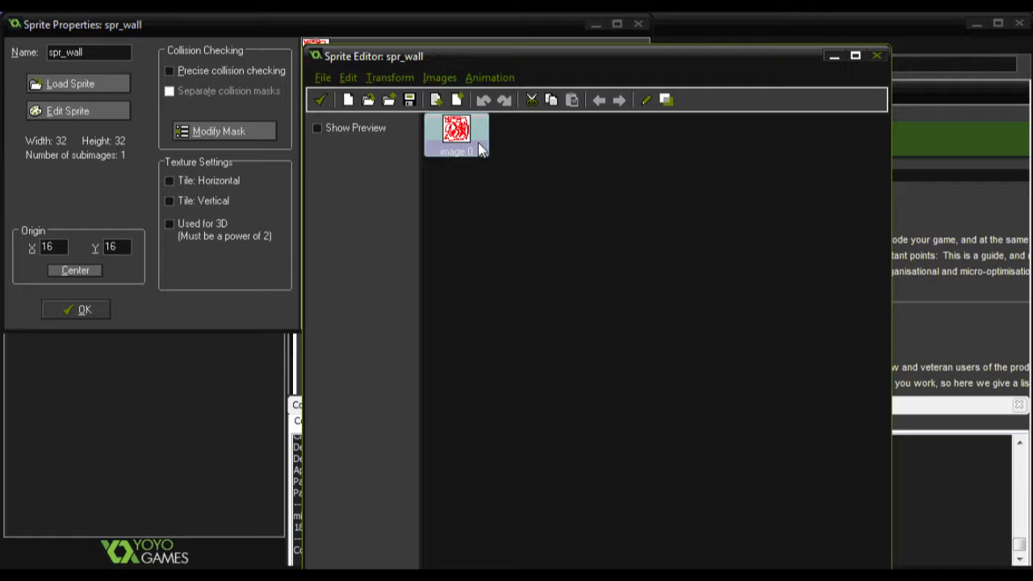
key("Delete")
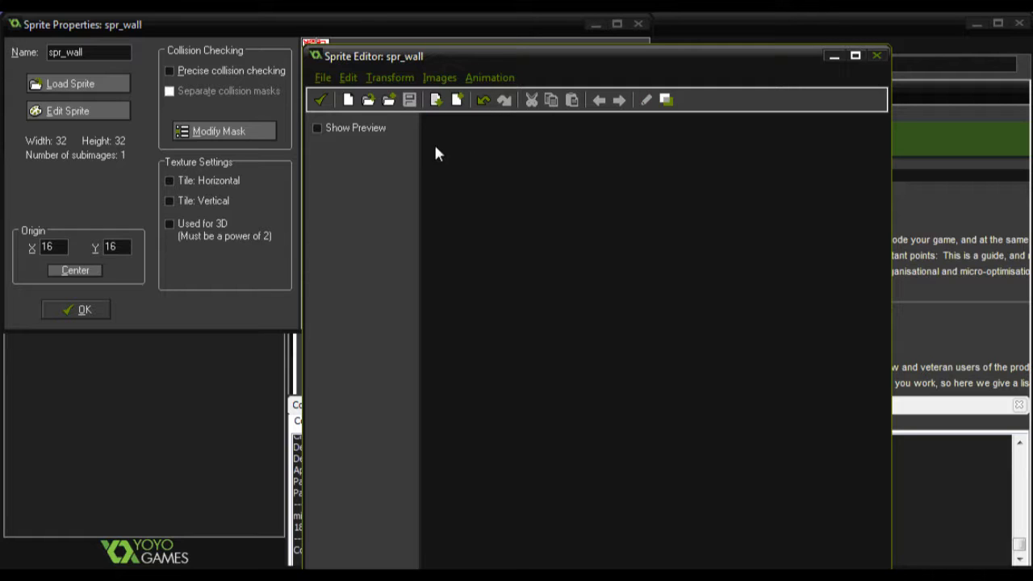
Create the spr_wall image from the file MetalSq.jpg in My Pictures and accept the image and sprite.
left_click(323, 78)
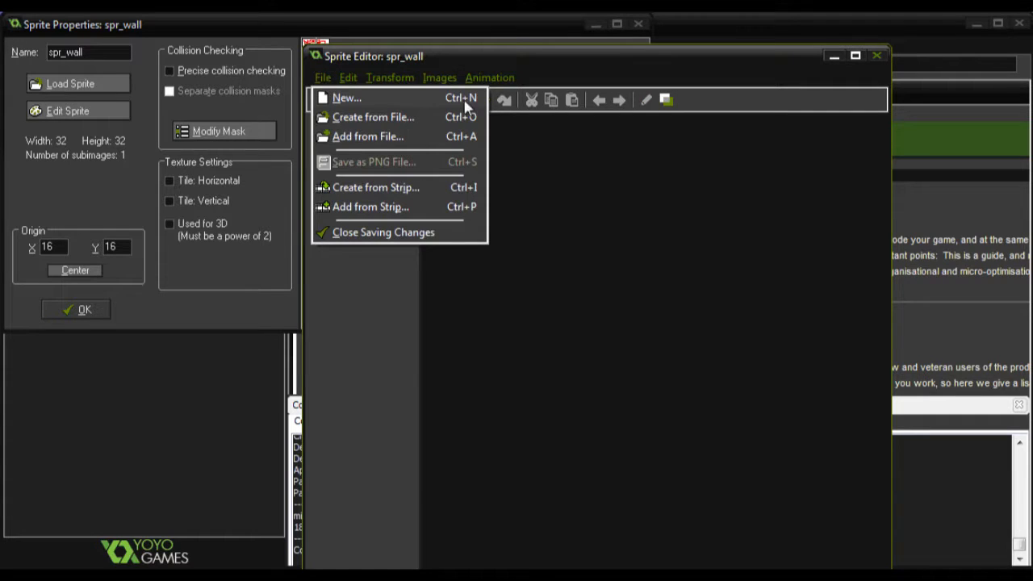
left_click(396, 116)
scroll(772, 309, "down", 2)
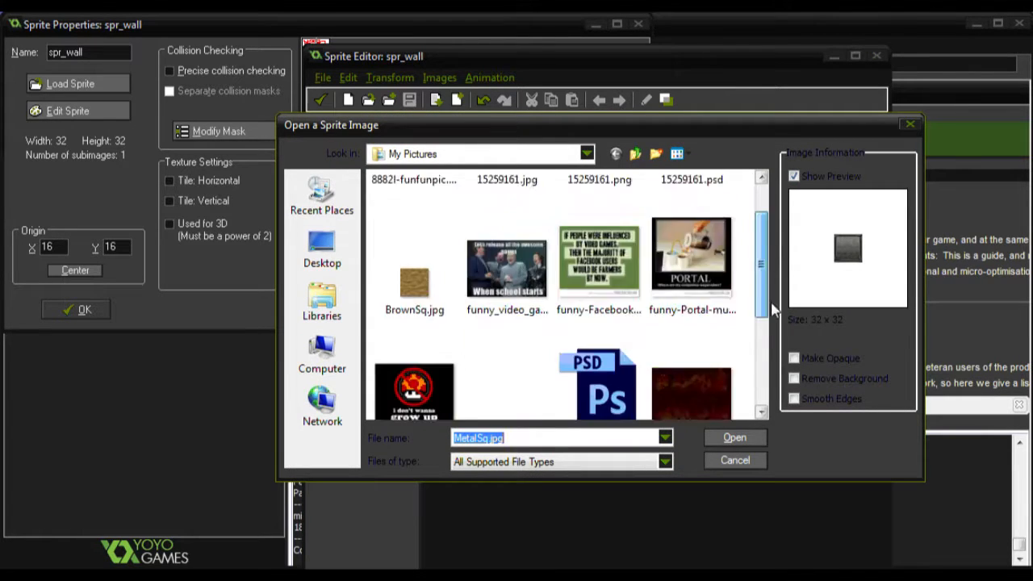
scroll(772, 308, "down", 3)
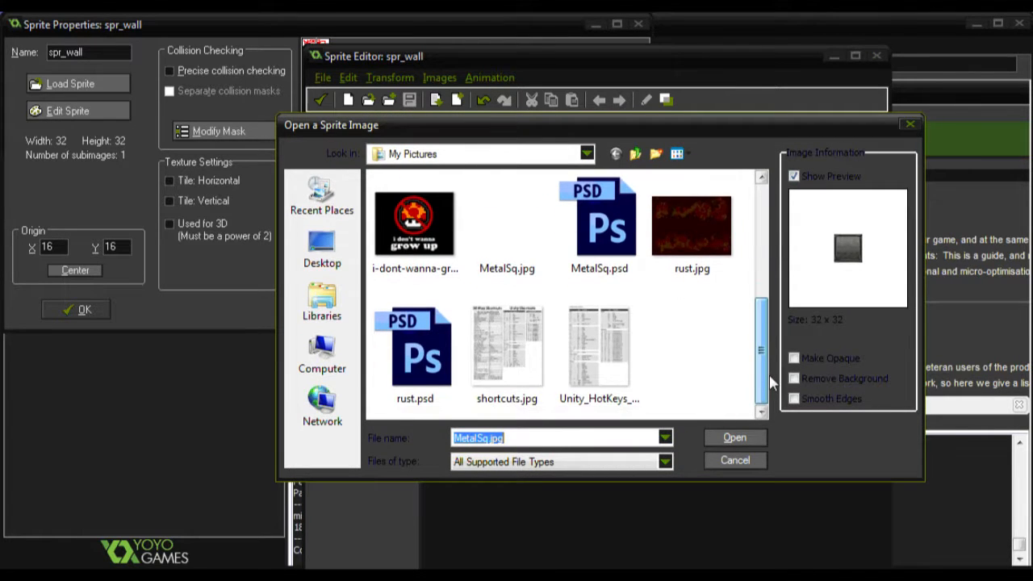
left_click(510, 252)
left_click(745, 440)
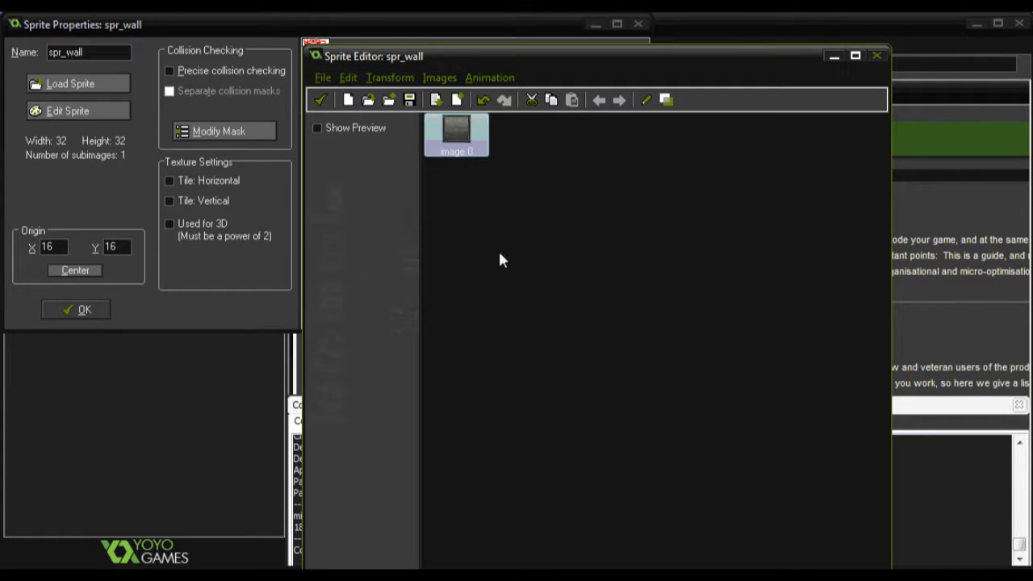
left_click(319, 99)
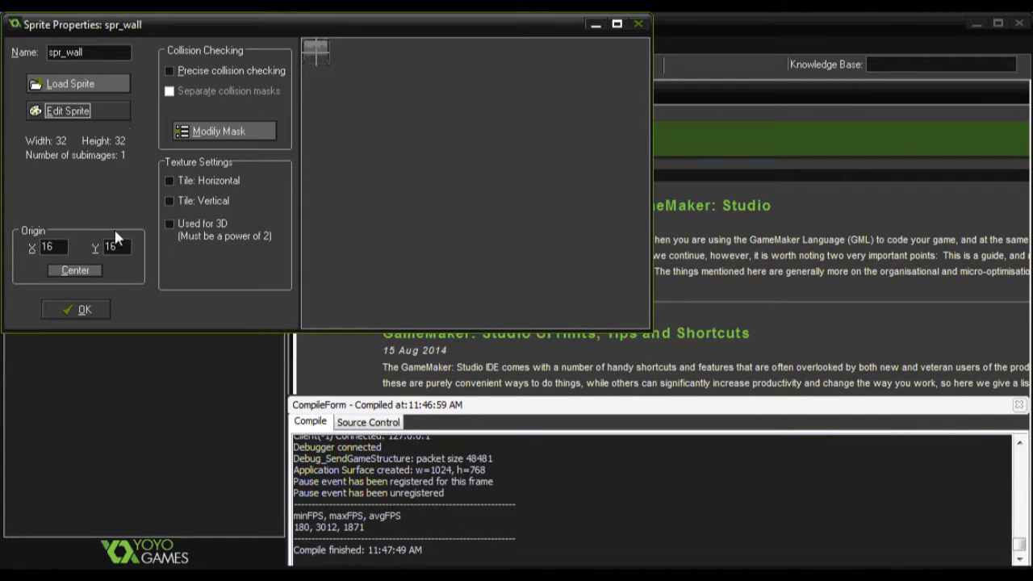
left_click(88, 310)
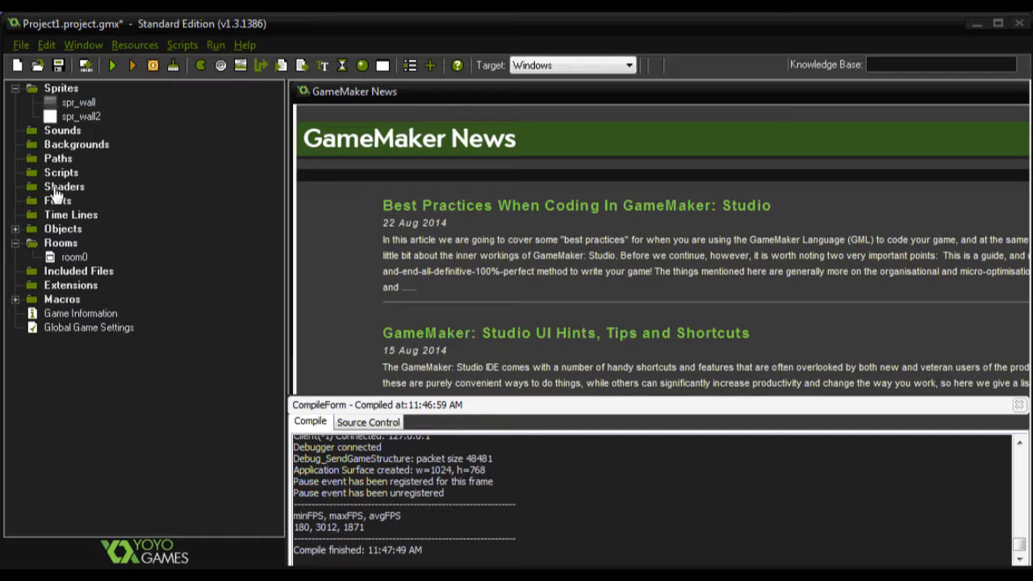
Create a new background resource, load rust.jpg from My Pictures into it, and accept it.
double_click(74, 257)
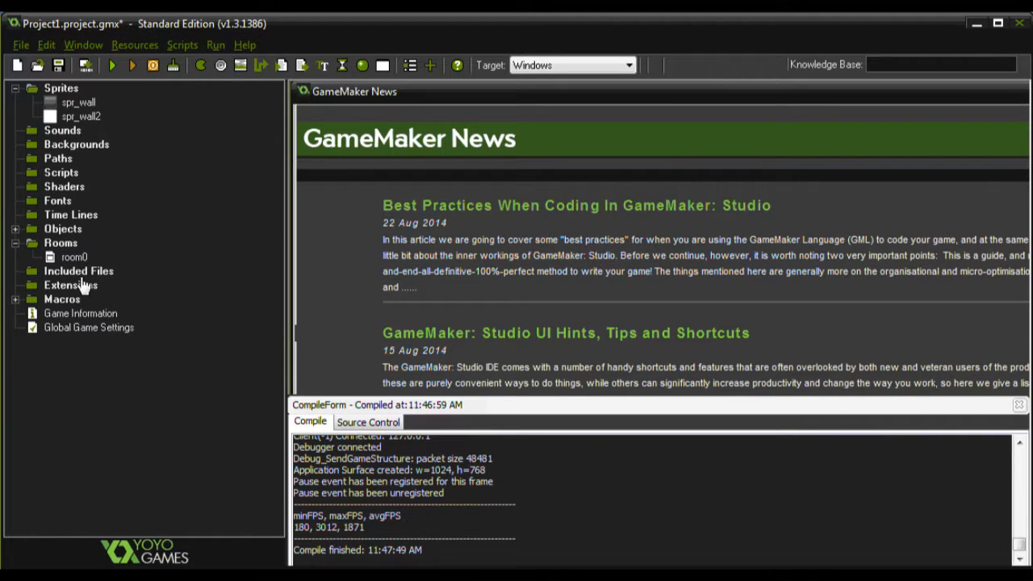
left_click(59, 150)
right_click(59, 150)
left_click(63, 153)
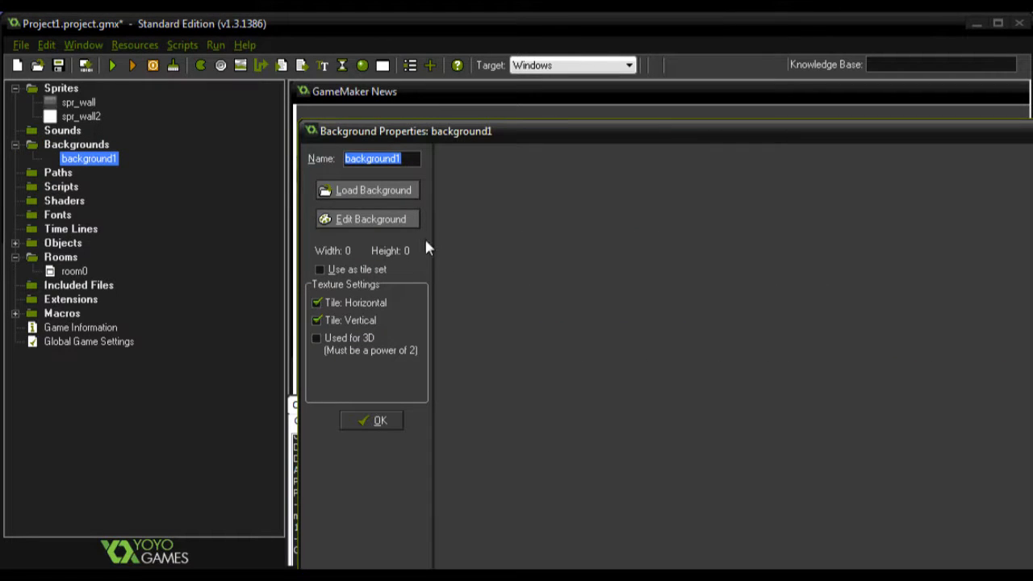
left_click(387, 191)
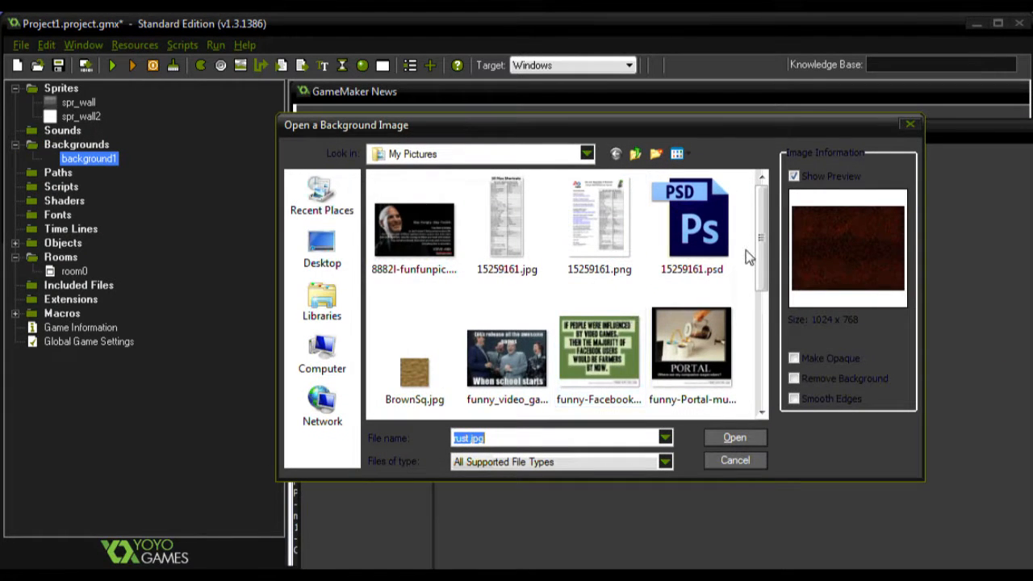
left_click(731, 438)
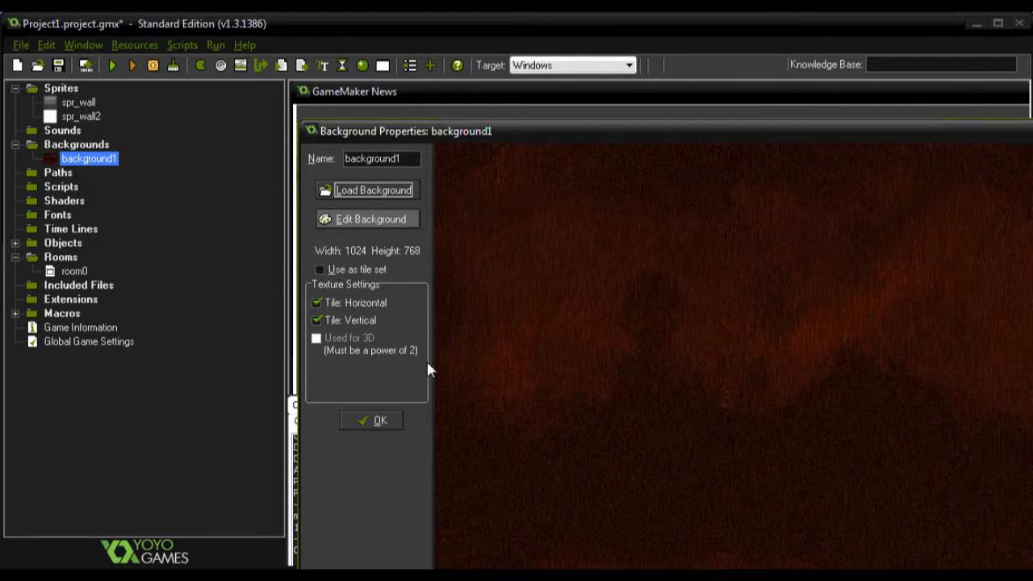
left_click(380, 423)
Assign background1 to the Background 0 slot of room0, accept the room, and run the game.
left_click(73, 271)
left_click(73, 272)
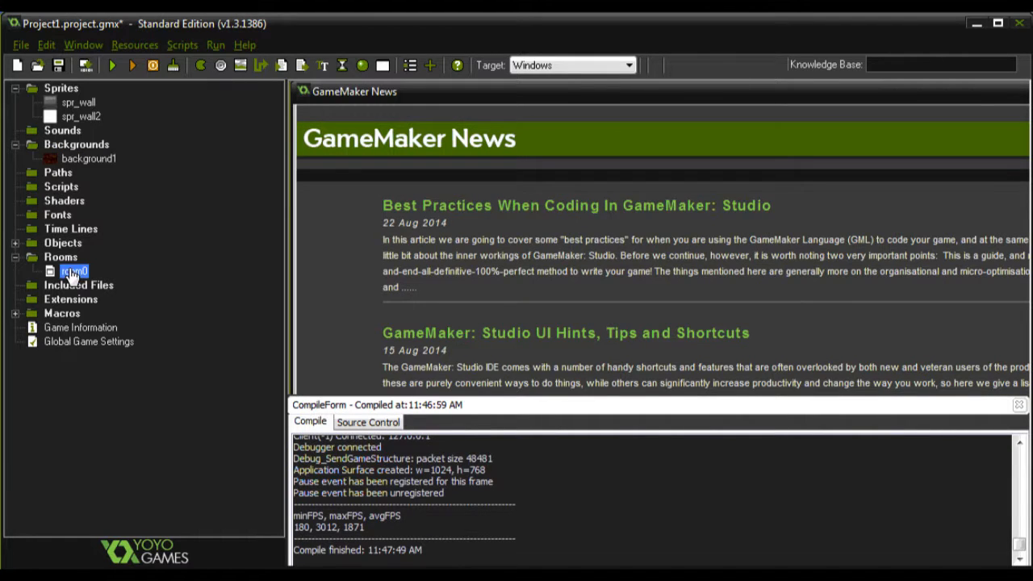
left_click(334, 177)
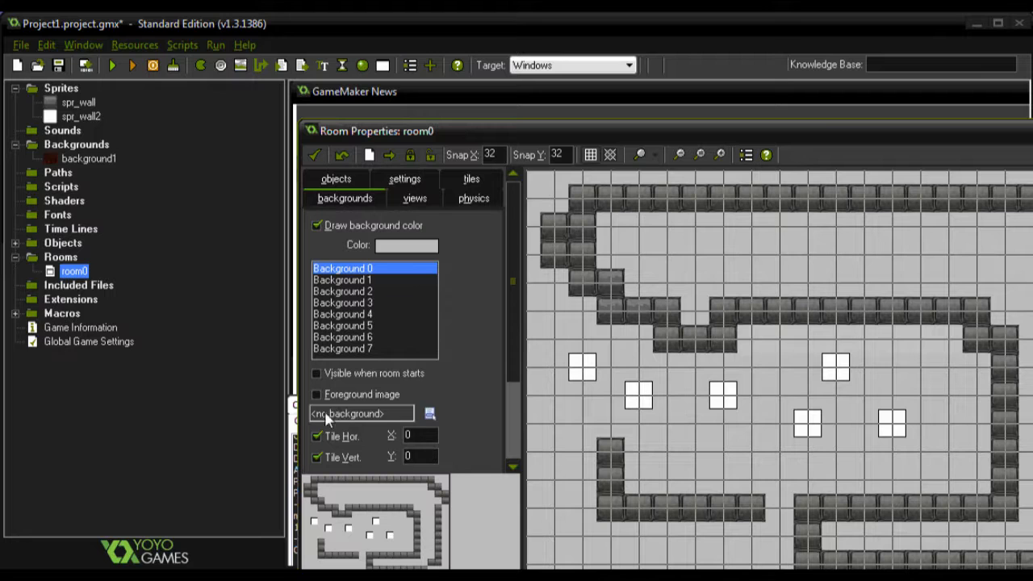
left_click(429, 414)
left_click(462, 446)
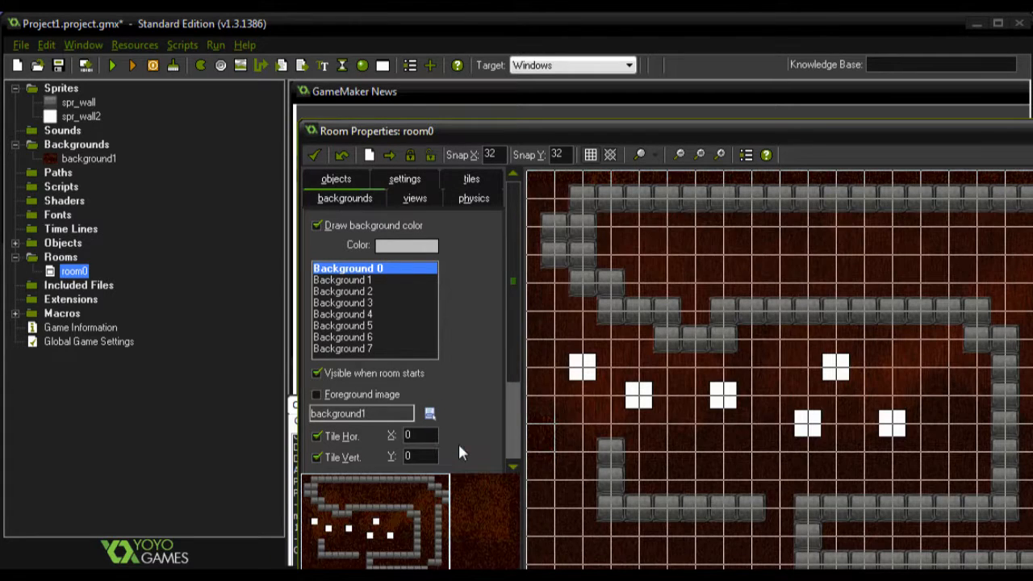
left_click(310, 154)
left_click(109, 66)
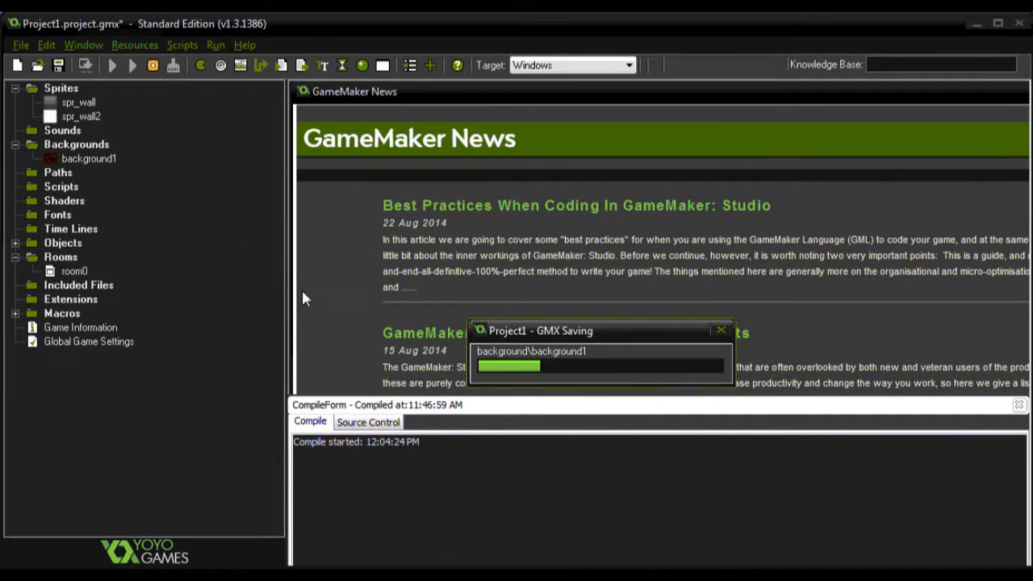